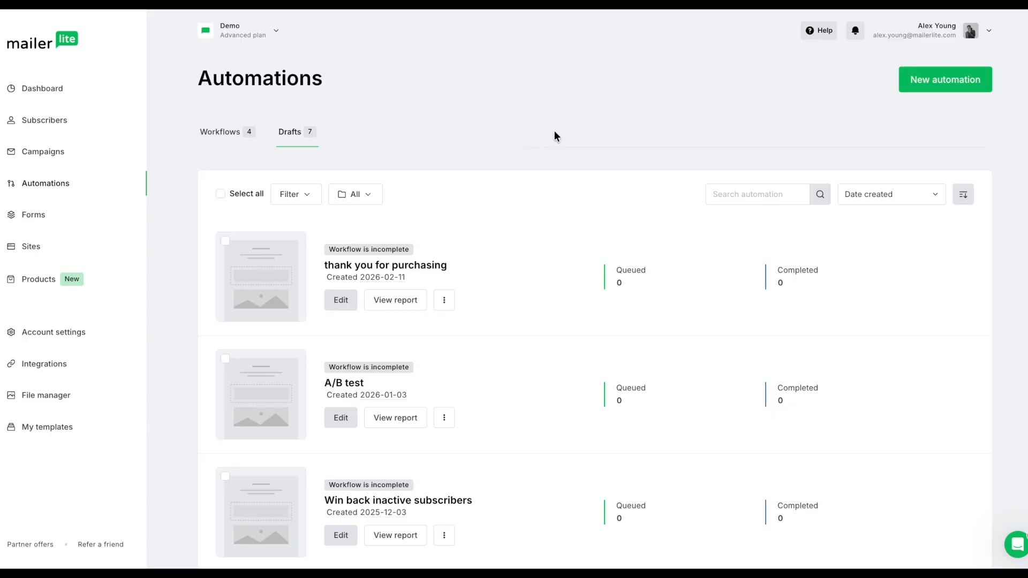
Create a new automation from scratch named "A/B test automation demo" and start building it.
{"action": "left_click", "coordinate": [962, 86]}
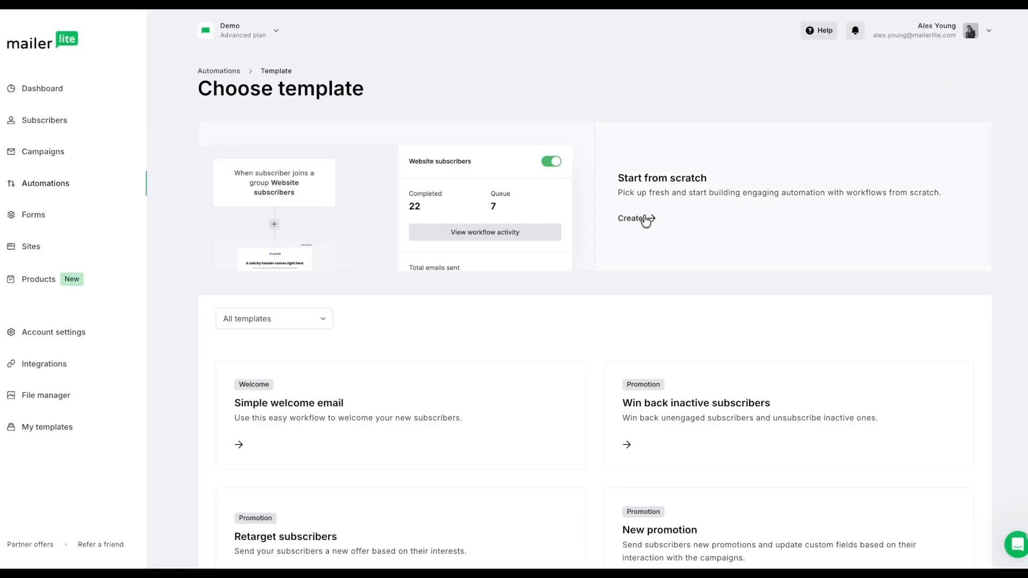
{"action": "left_click", "coordinate": [643, 221]}
{"action": "left_click", "coordinate": [514, 296]}
{"action": "type", "text": "A/B test automation demo"}
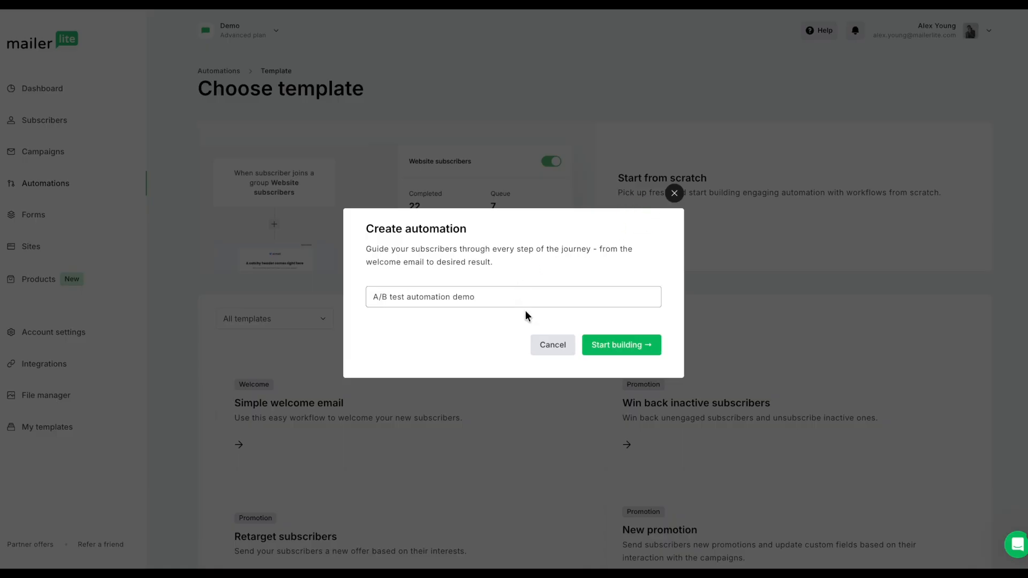
{"action": "left_click", "coordinate": [620, 346]}
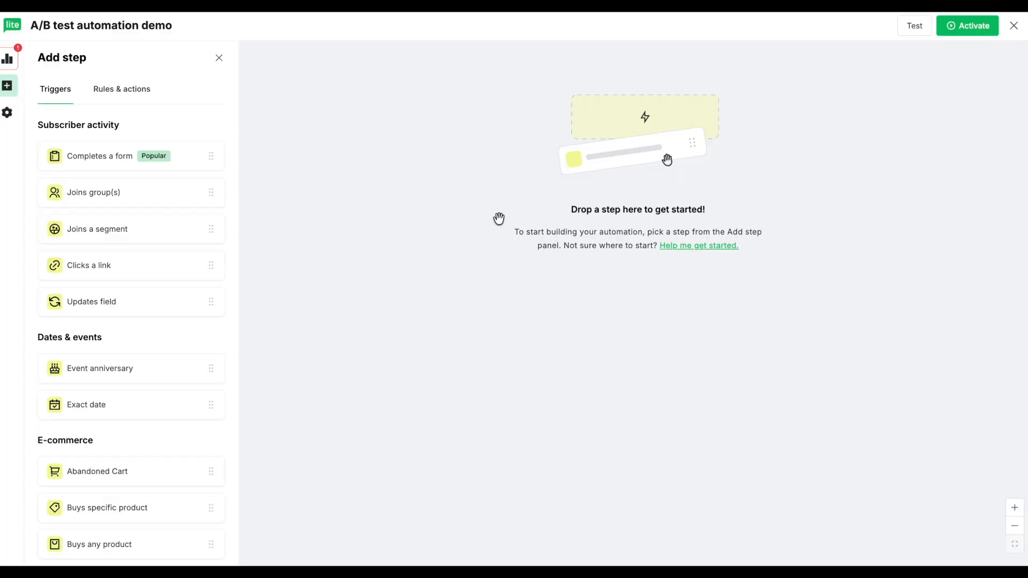
Add a "Completes a form" trigger to the workflow, select "Demo webinar form" for it and save.
{"action": "left_click_drag", "start_coordinate": [124, 158], "coordinate": [626, 76]}
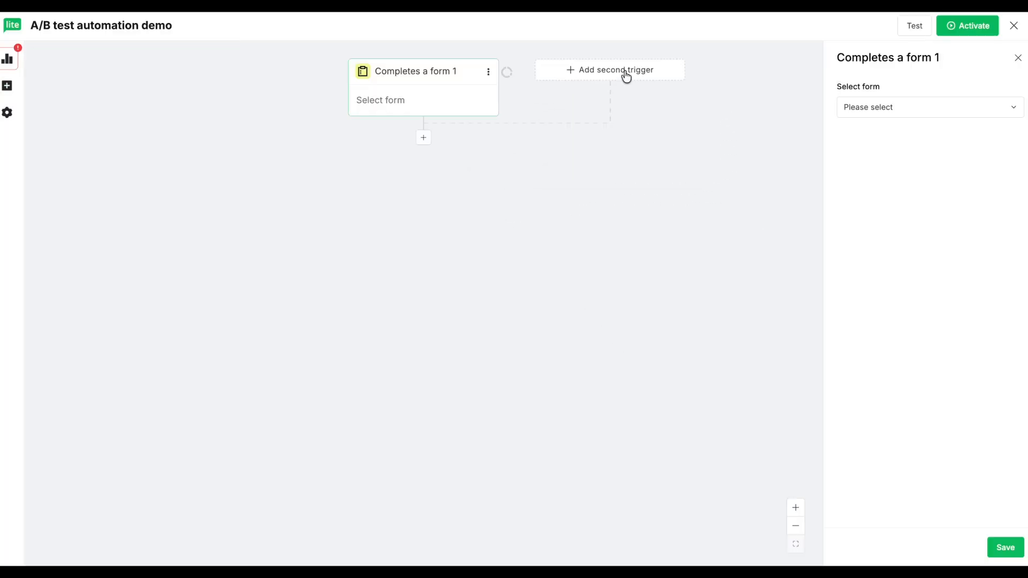
{"action": "left_click", "coordinate": [895, 111]}
{"action": "left_click", "coordinate": [909, 189]}
{"action": "left_click", "coordinate": [1005, 547]}
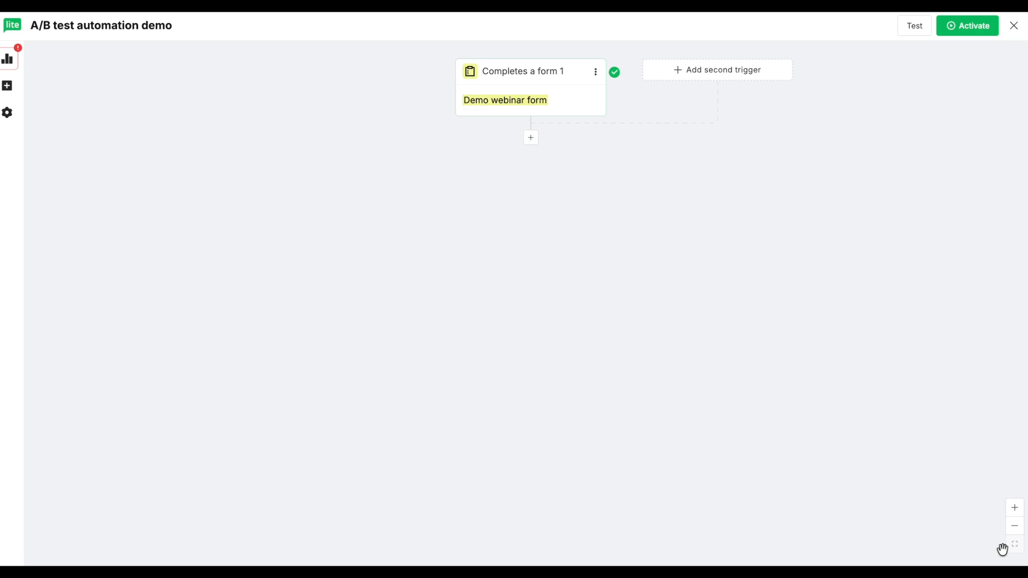
Add an A/B test step below the form trigger and name it "Option A or Option B test".
{"action": "left_click", "coordinate": [532, 141]}
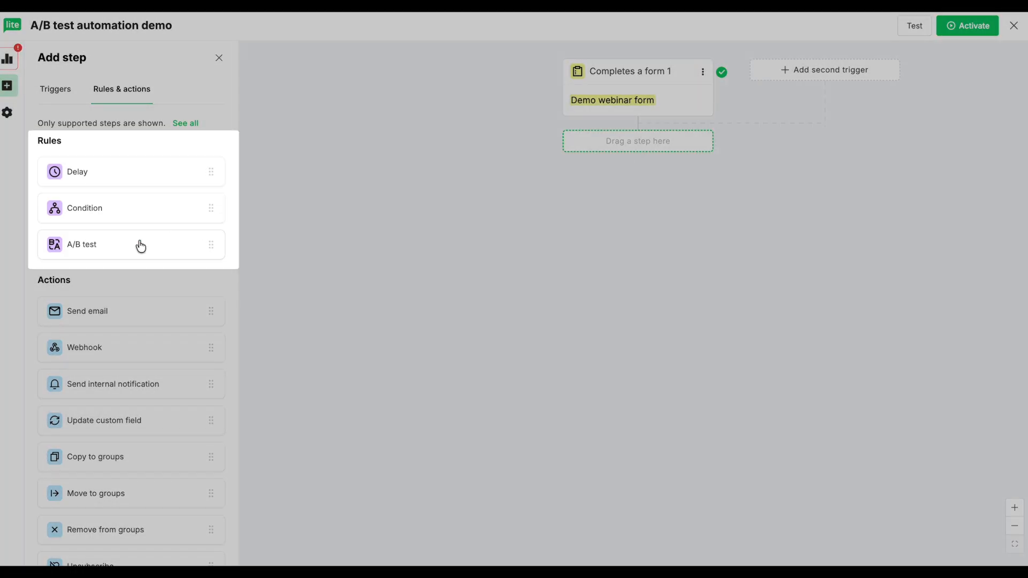
{"action": "left_click_drag", "start_coordinate": [138, 245], "coordinate": [658, 137]}
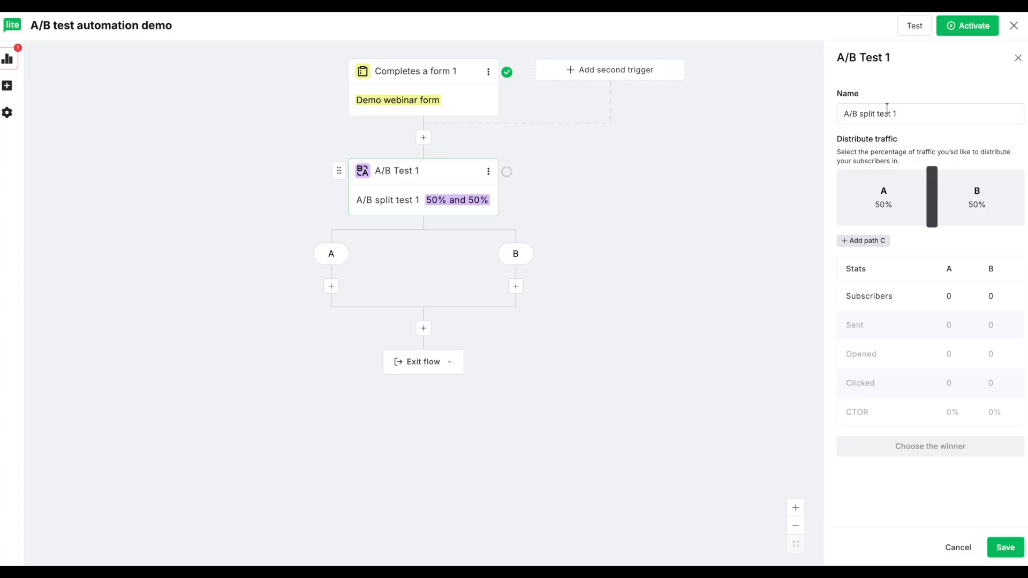
{"action": "left_click_drag", "start_coordinate": [905, 114], "coordinate": [801, 112]}
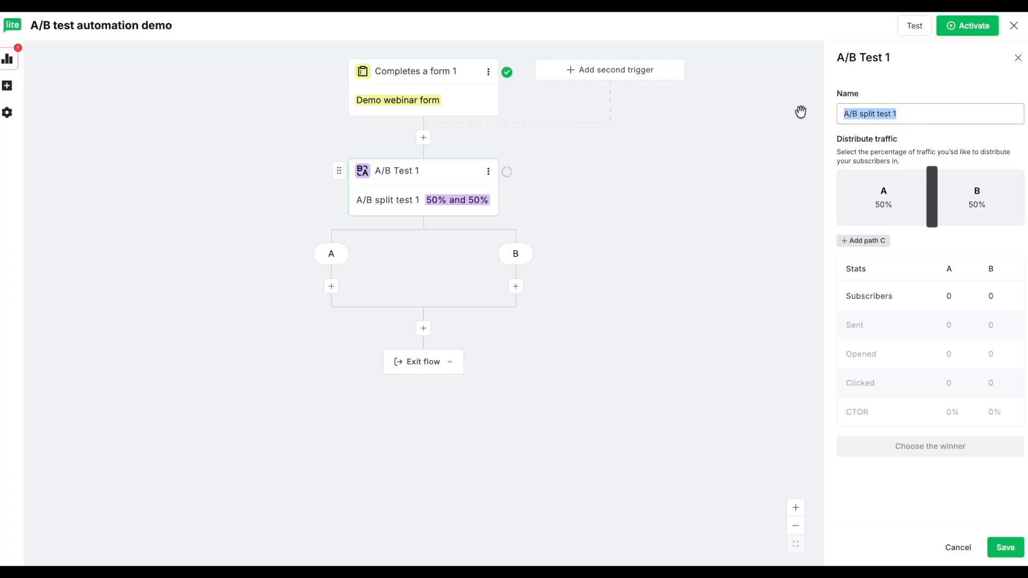
{"action": "type", "text": "Option A or Option B test"}
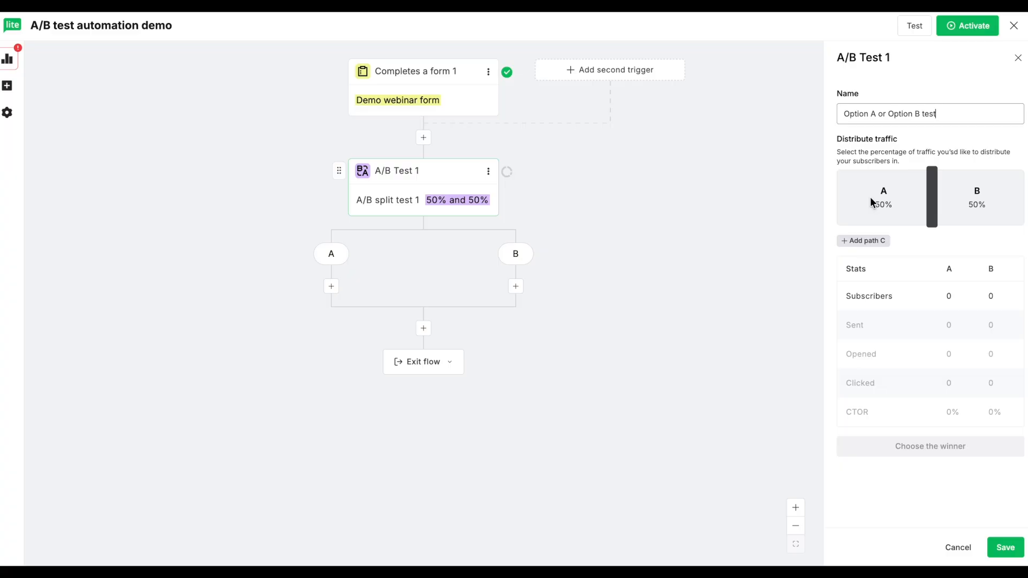
{"action": "mouse_move", "coordinate": [932, 199]}
{"action": "left_mouse_down"}
{"action": "mouse_move", "coordinate": [889, 200]}
{"action": "mouse_move", "coordinate": [931, 196]}
{"action": "left_mouse_up"}
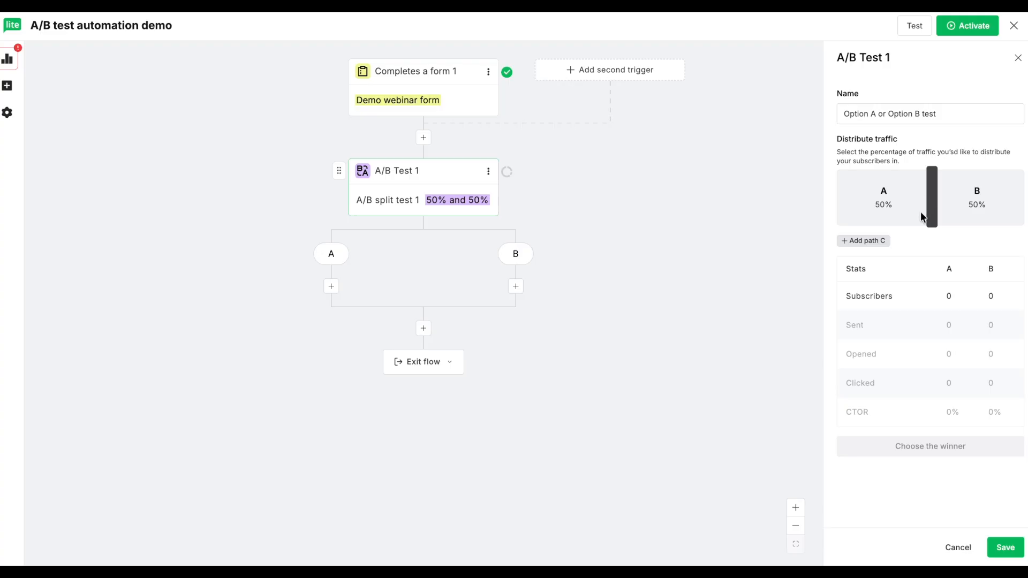
Try out a path C, rename the test "Option A or Option B or Option C test", and save it with path C removed again.
{"action": "left_click", "coordinate": [867, 242]}
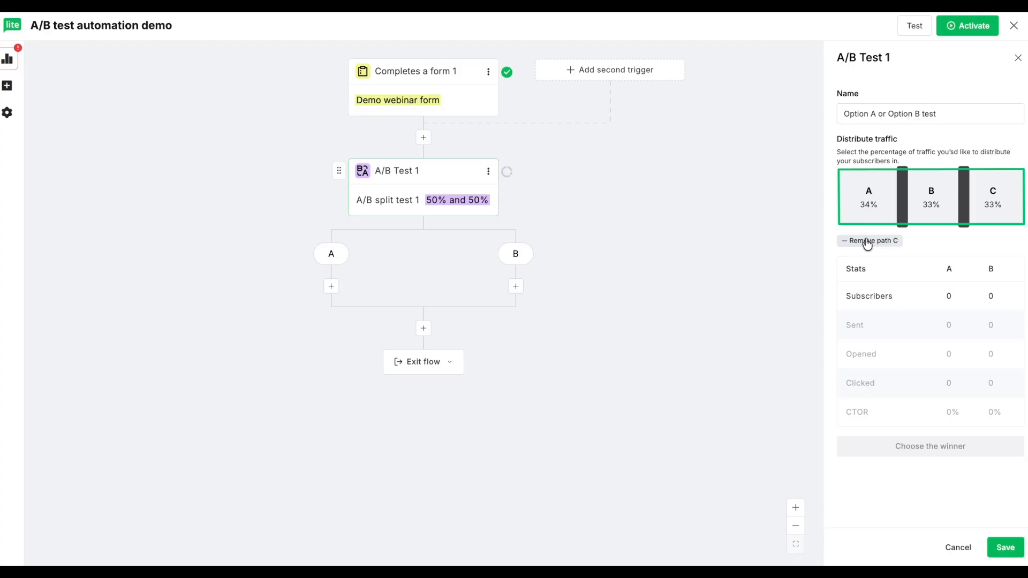
{"action": "left_click", "coordinate": [923, 115]}
{"action": "type", "text": "or Option C"}
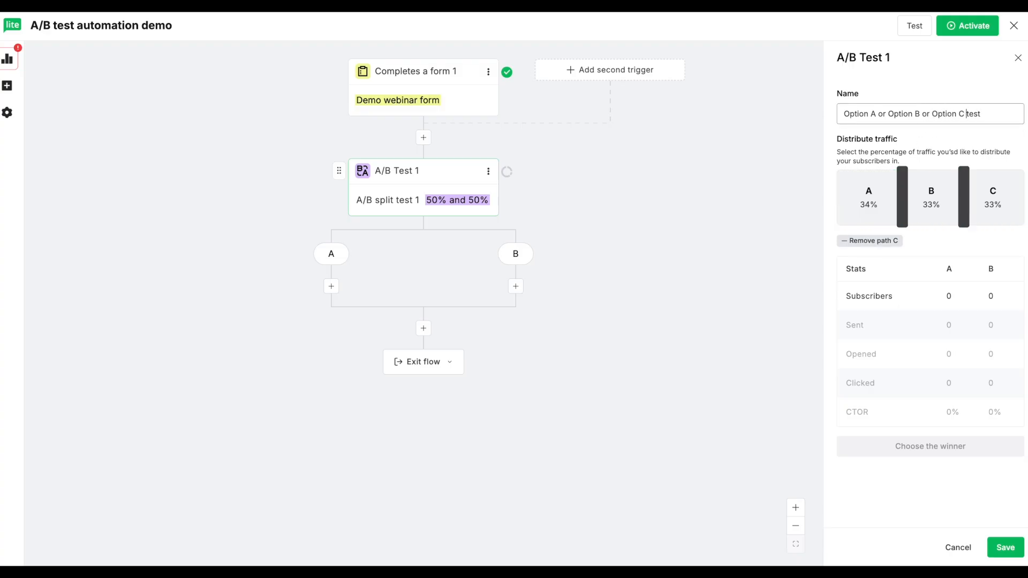
{"action": "left_click", "coordinate": [869, 240]}
{"action": "left_click", "coordinate": [1005, 547]}
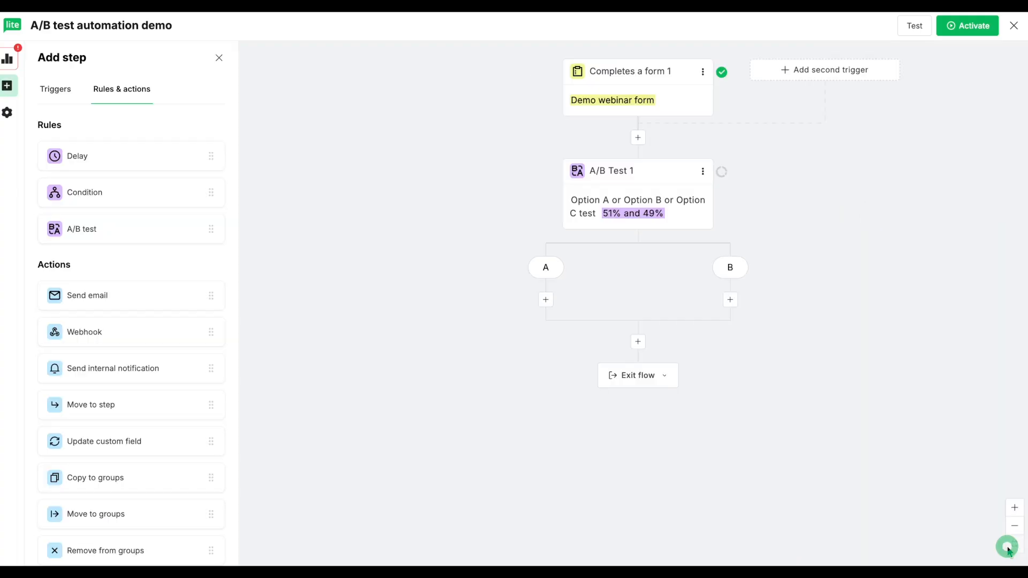
Add a Send email step to path A, name the email "Path A email 1" and save it.
{"action": "left_click", "coordinate": [547, 299]}
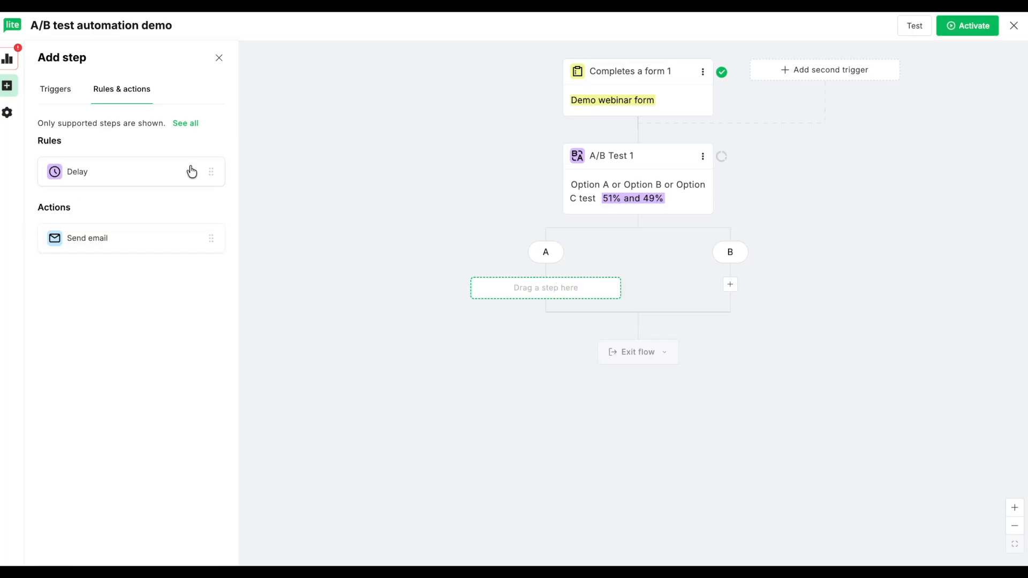
{"action": "left_click_drag", "start_coordinate": [110, 246], "coordinate": [536, 289]}
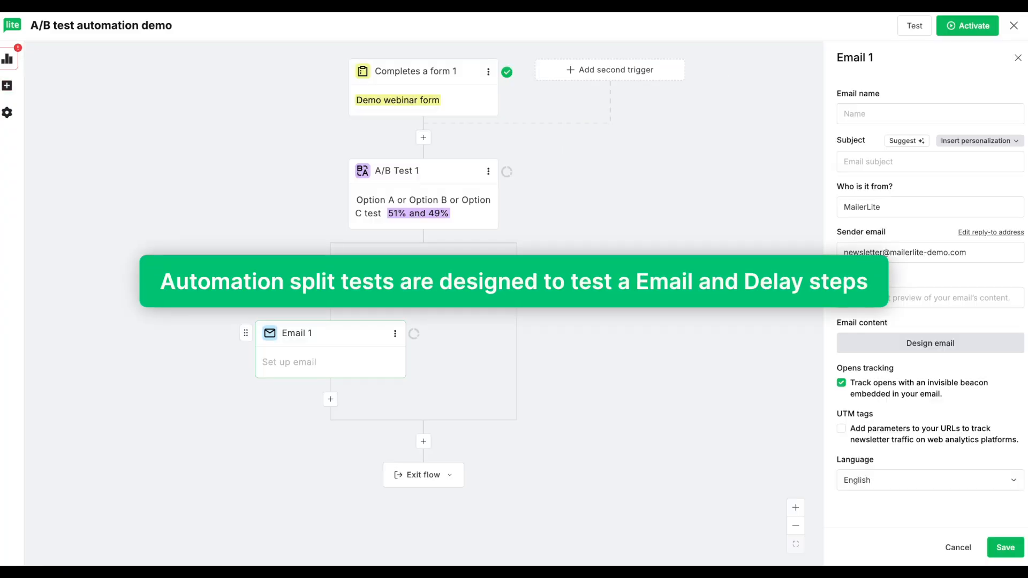
{"action": "left_click", "coordinate": [867, 112]}
{"action": "type", "text": "Path A email 1"}
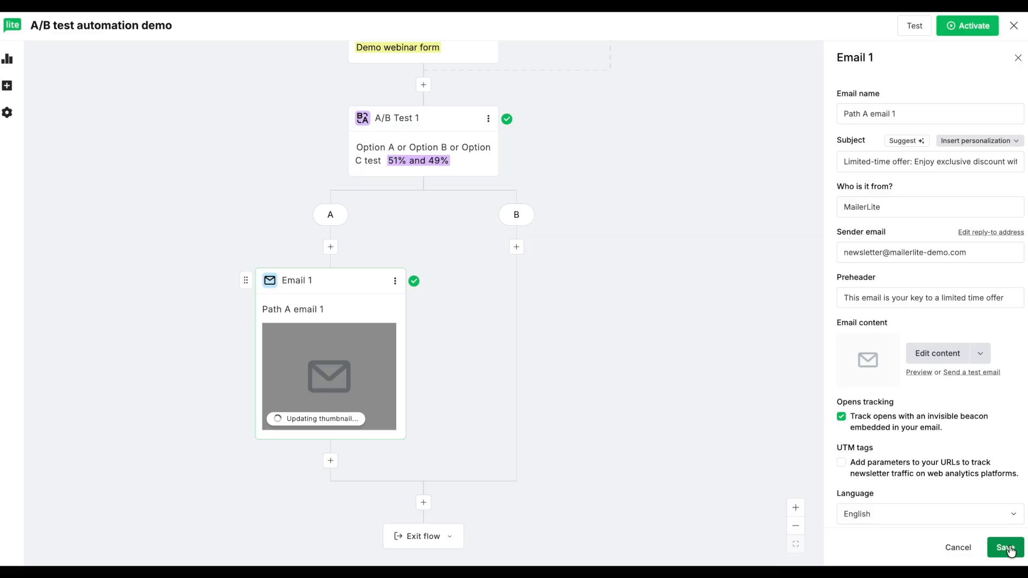
{"action": "left_click", "coordinate": [1006, 548]}
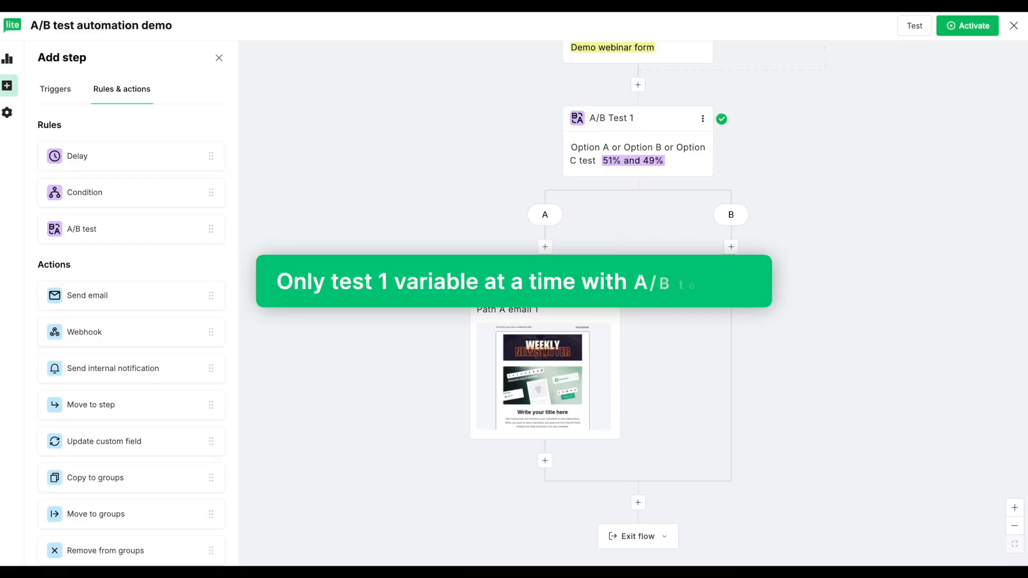
Duplicate the path A email step and move the copy into path B.
{"action": "left_click", "coordinate": [610, 281]}
{"action": "left_click", "coordinate": [650, 329]}
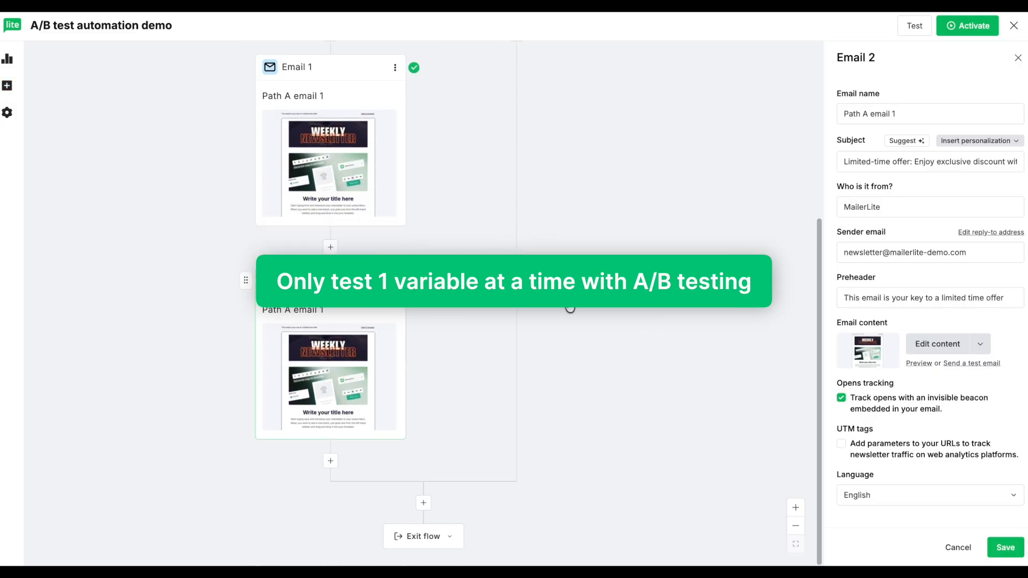
{"action": "scroll", "coordinate": [569, 308], "scroll_direction": "up", "scroll_amount": 3}
{"action": "left_click_drag", "start_coordinate": [246, 416], "coordinate": [483, 168]}
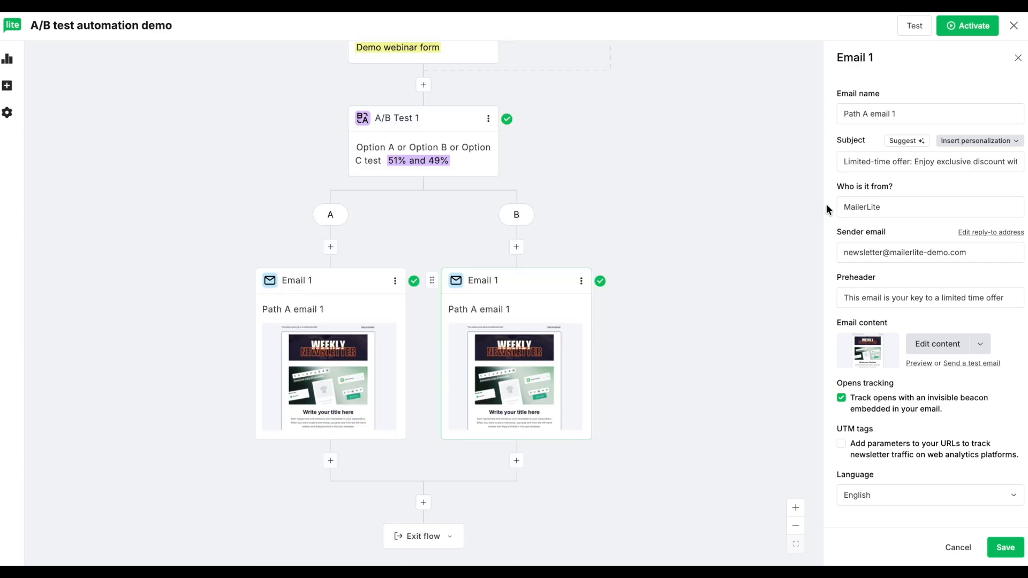
Set the path B email's subject to "How about a discount from your favorite brand?", rename it "Path B email 1" and save.
{"action": "triple_click", "coordinate": [845, 159]}
{"action": "type", "text": "How about a discount from your favorite brand?"}
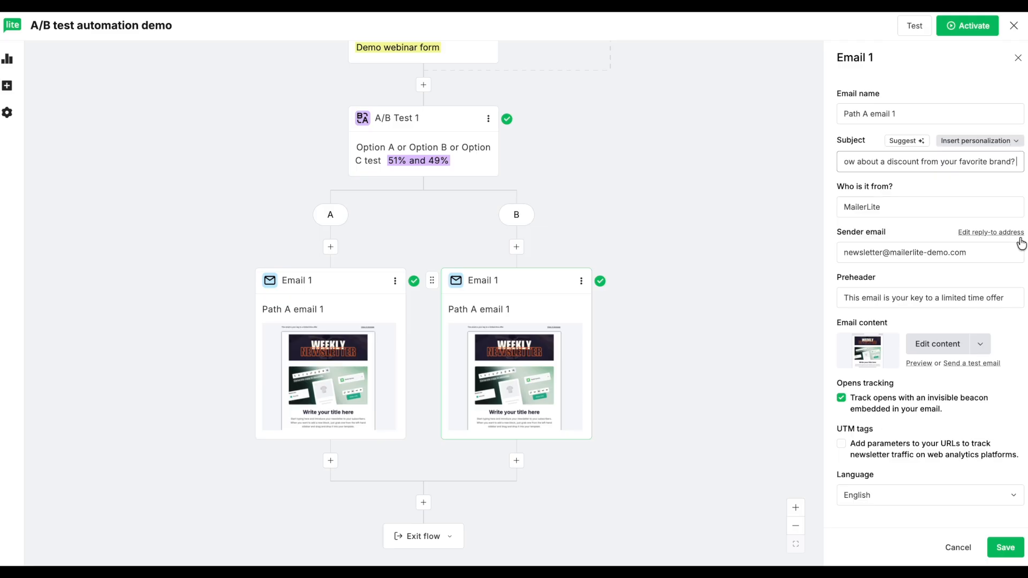
{"action": "left_click", "coordinate": [1014, 550]}
{"action": "left_click", "coordinate": [868, 113]}
{"action": "key", "text": "BackSpace"}
{"action": "type", "text": "B"}
{"action": "left_click", "coordinate": [1005, 547]}
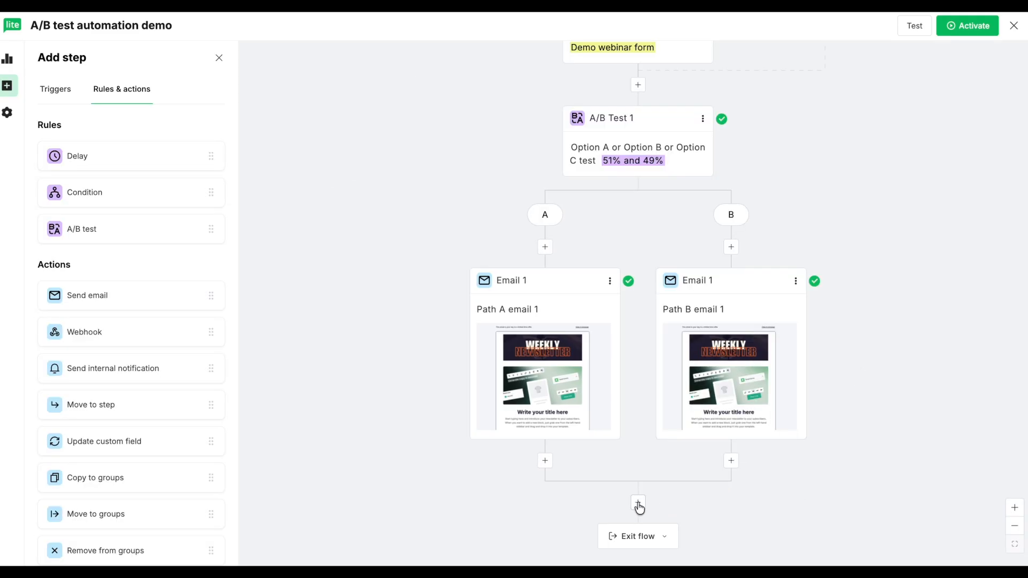
Add a 2-day delay and the email "automation email 2" after the merged paths, and activate the automation.
{"action": "left_click", "coordinate": [638, 504]}
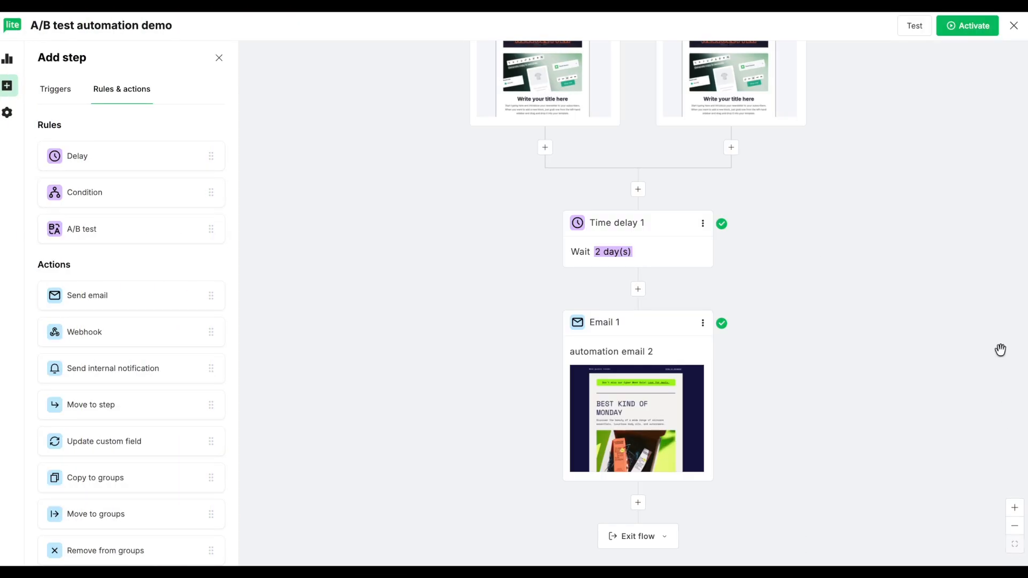
{"action": "left_click", "coordinate": [969, 31]}
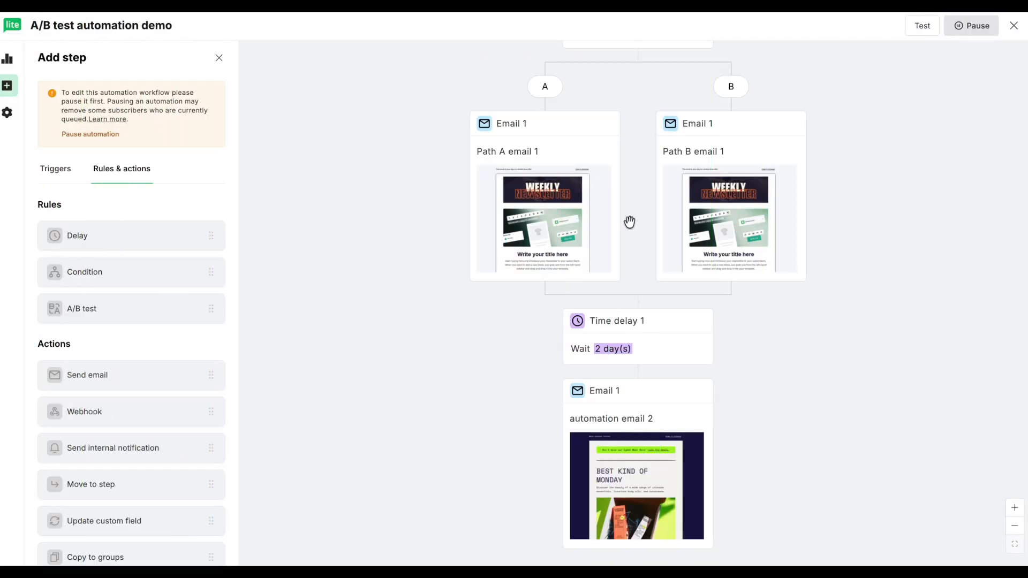
Examine the automation's activity hub, including its workflow activity, overall email statistics and the A/B test comparison table.
{"action": "left_click", "coordinate": [9, 60]}
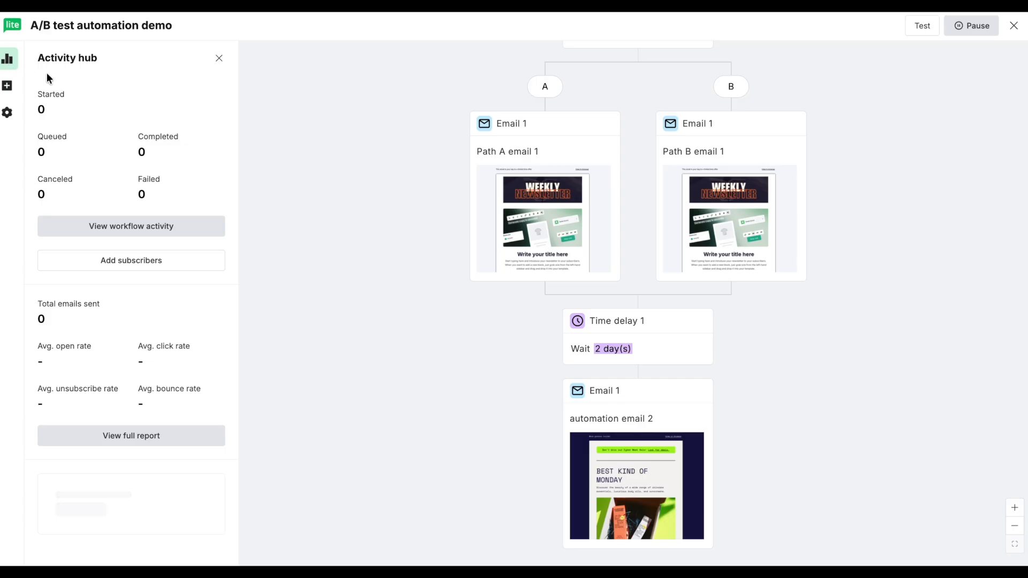
{"action": "scroll", "coordinate": [217, 232], "scroll_direction": "down", "scroll_amount": 3}
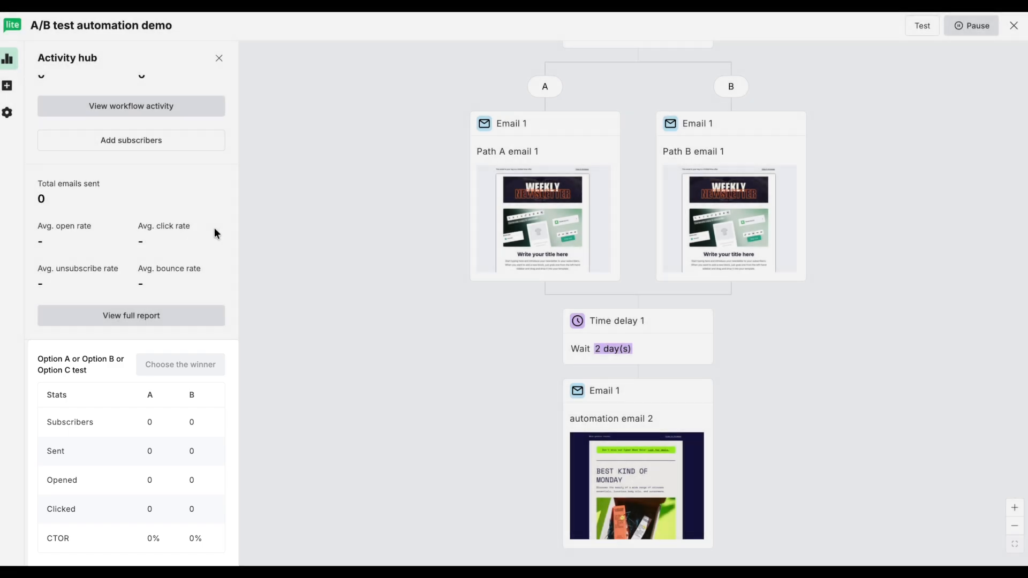
{"action": "scroll", "coordinate": [215, 229], "scroll_direction": "up", "scroll_amount": 1}
{"action": "scroll", "coordinate": [214, 230], "scroll_direction": "up", "scroll_amount": 2}
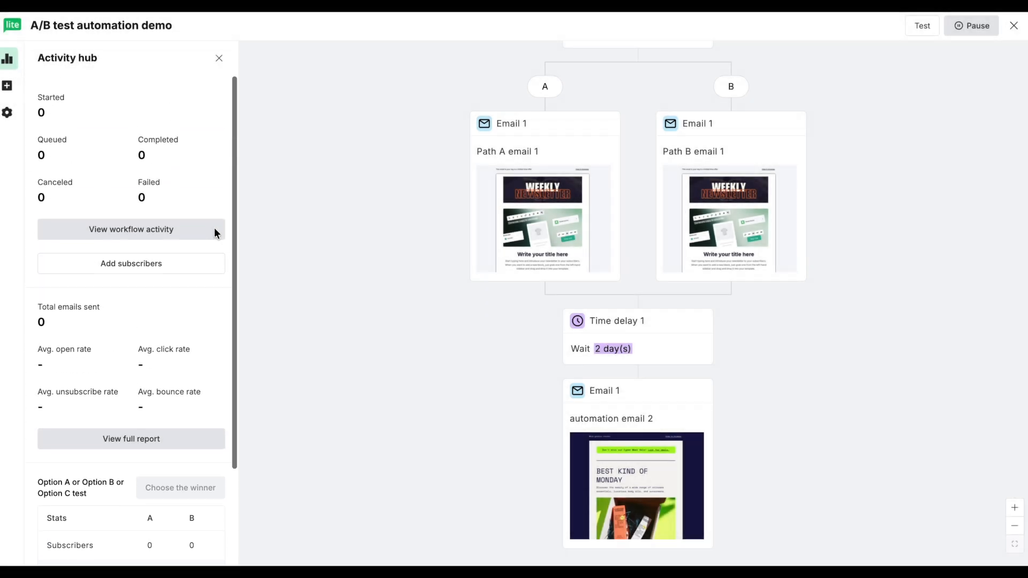
{"action": "left_click", "coordinate": [175, 227]}
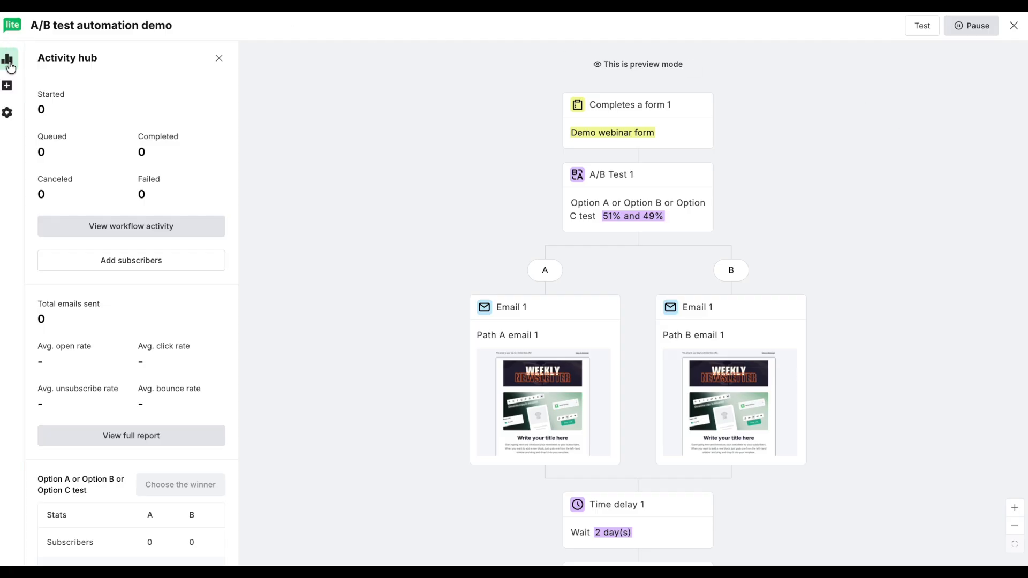
{"action": "scroll", "coordinate": [124, 380], "scroll_direction": "down", "scroll_amount": 2}
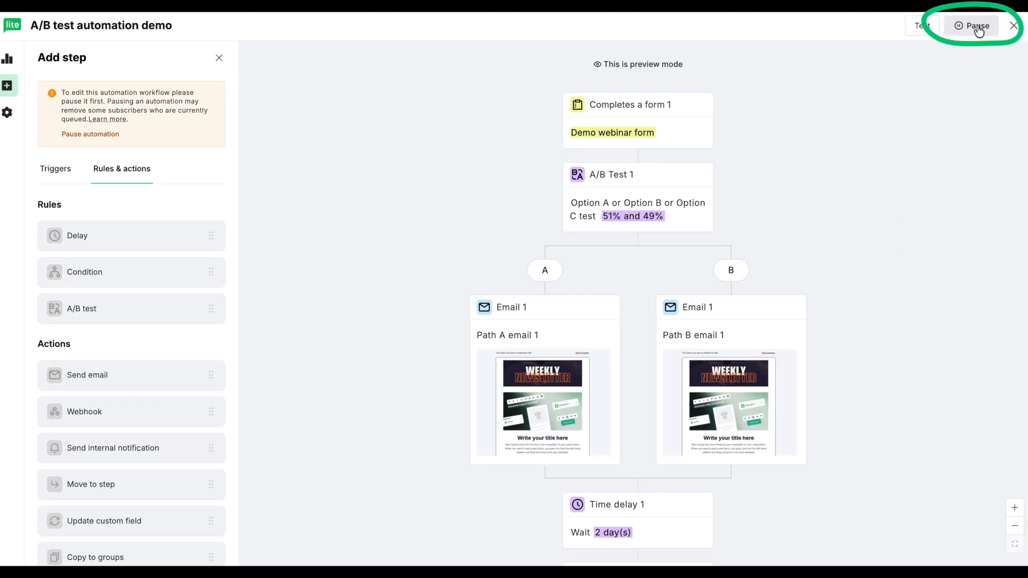
Pause the automation and delete its A/B test step, keeping only the path A branch with its steps.
{"action": "left_click", "coordinate": [975, 26]}
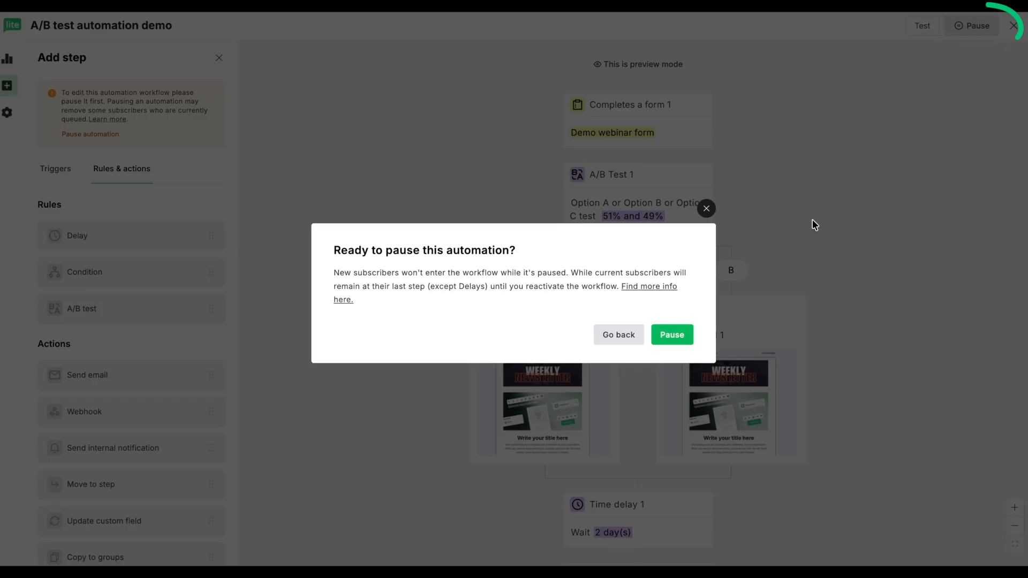
{"action": "left_click", "coordinate": [677, 338]}
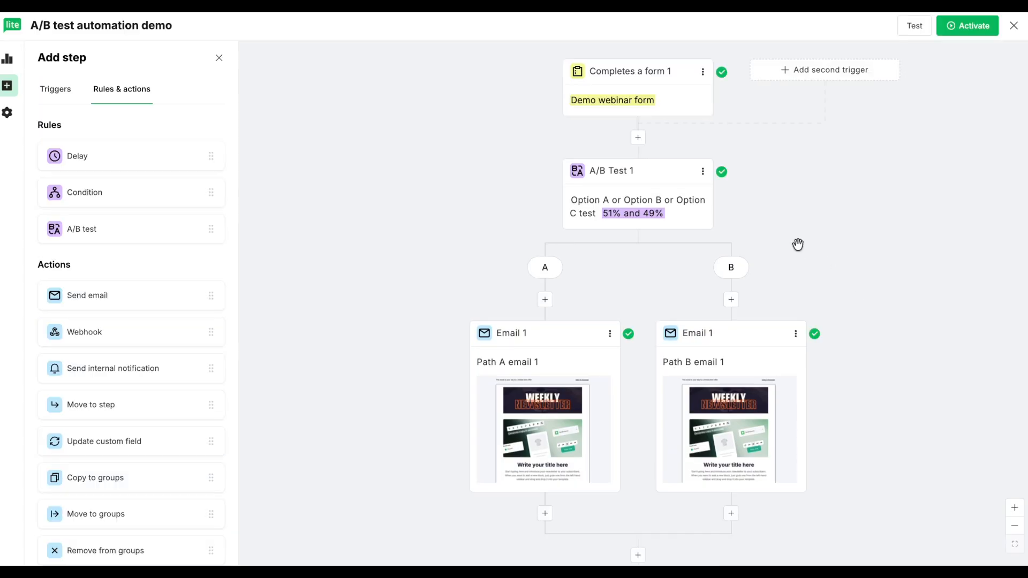
{"action": "left_click", "coordinate": [703, 173]}
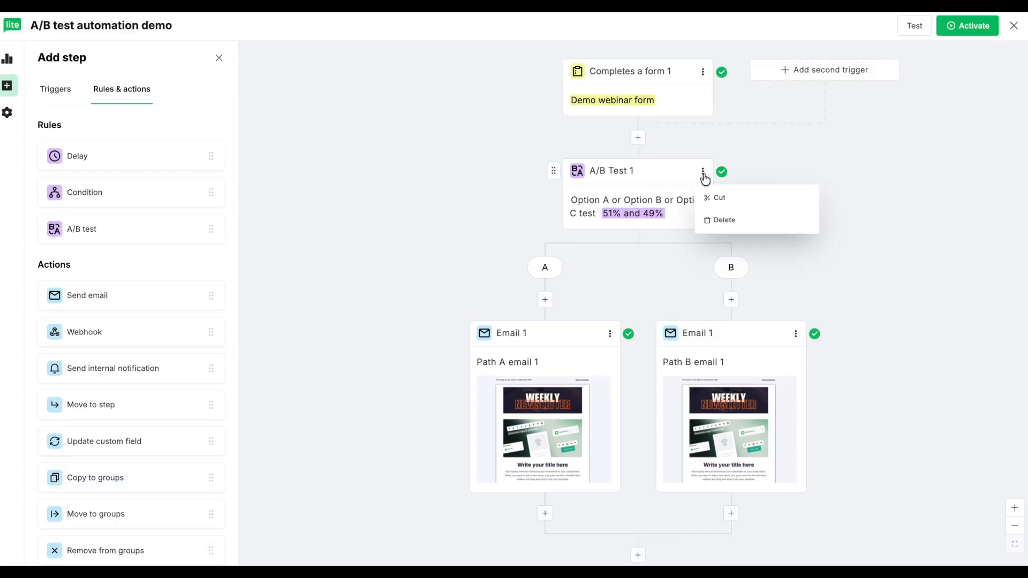
{"action": "left_click", "coordinate": [723, 221]}
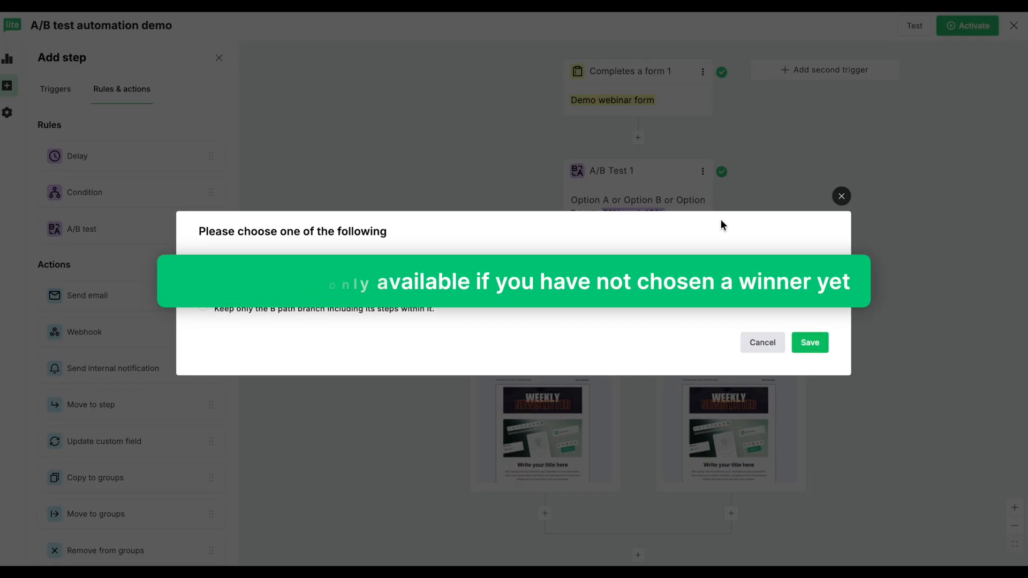
{"action": "left_click", "coordinate": [316, 290]}
{"action": "left_click", "coordinate": [808, 342]}
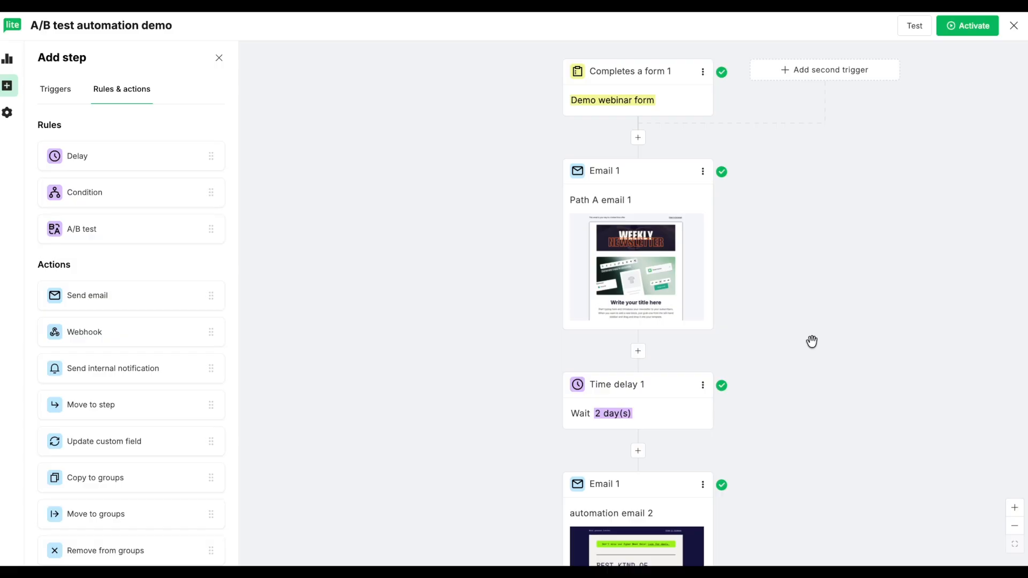